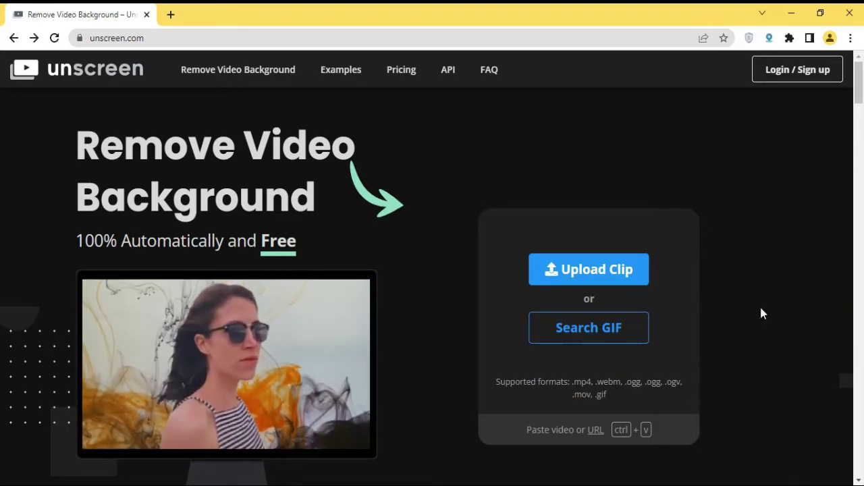
Upload the KP clip to Unscreen and let it process into a 5-second background-free version.
click(634, 270)
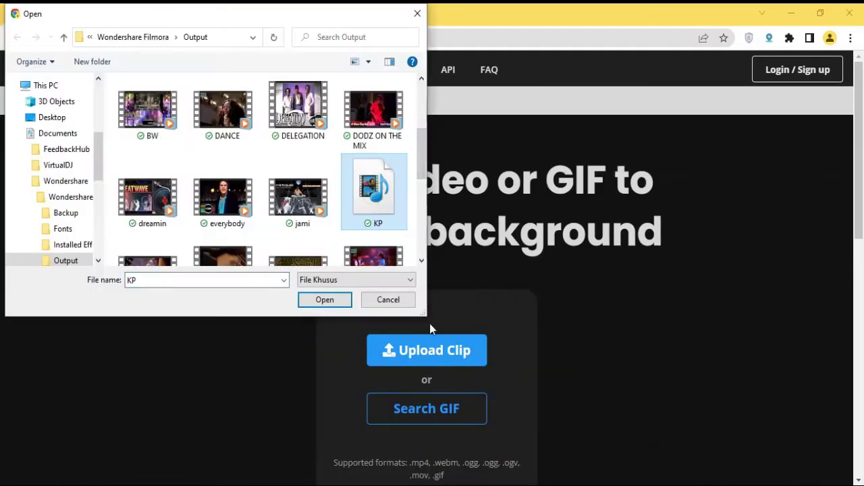
click(344, 305)
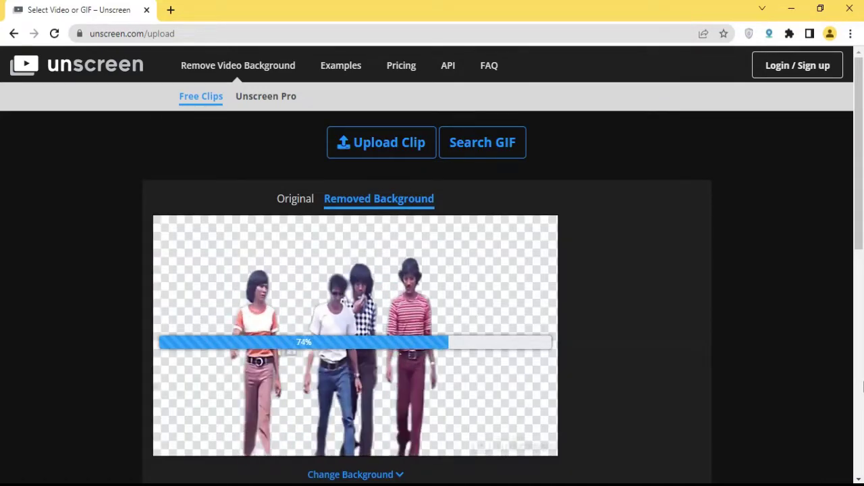
scroll(862, 386, down, 1)
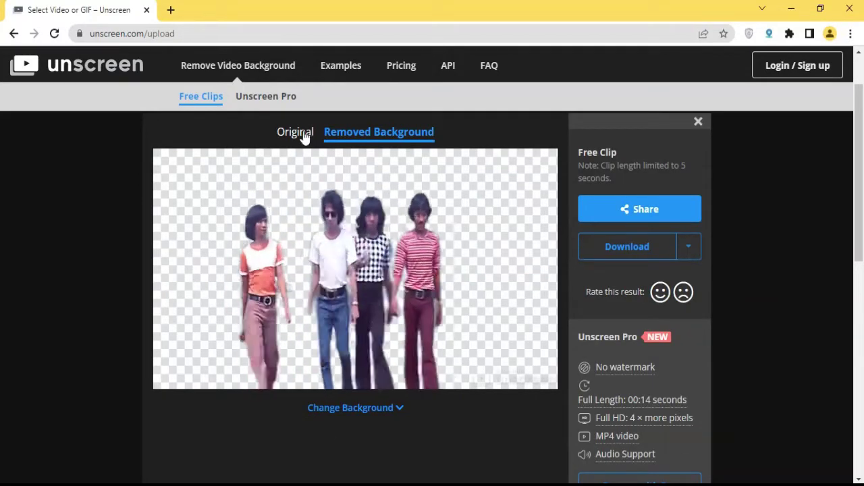
Swap the clip's background from Citystreet to the Icerink video, then place the removal box on the watermark.
click(367, 410)
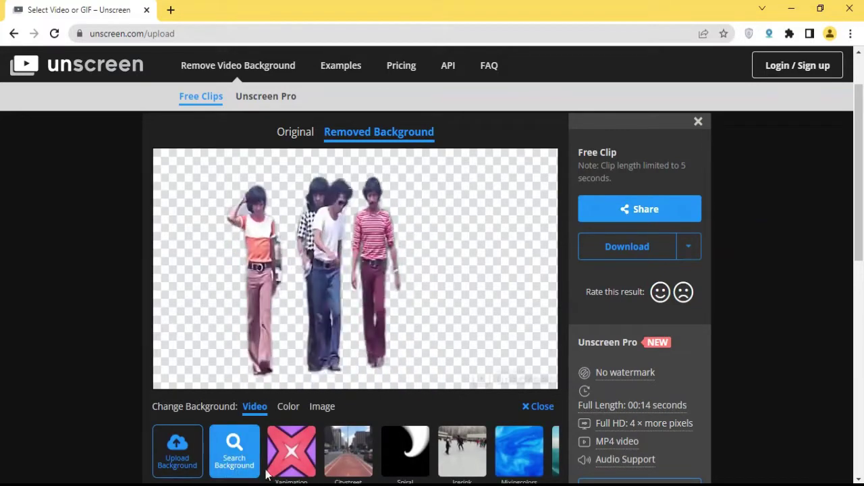
click(357, 458)
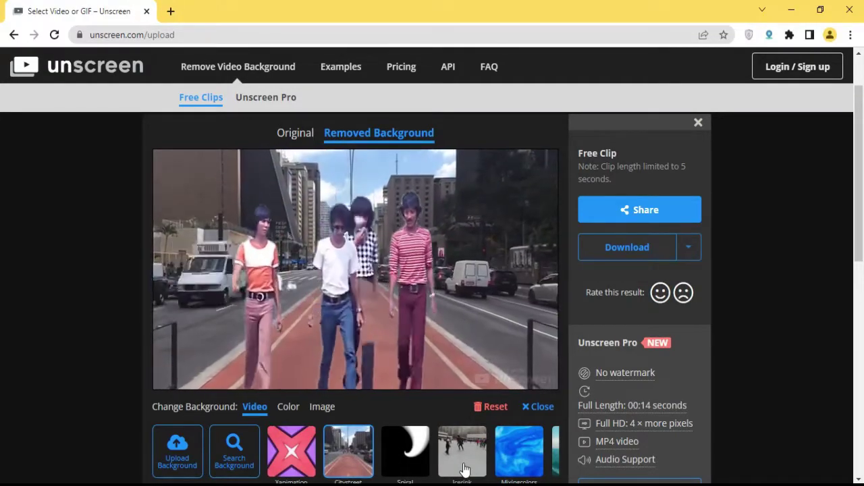
click(464, 469)
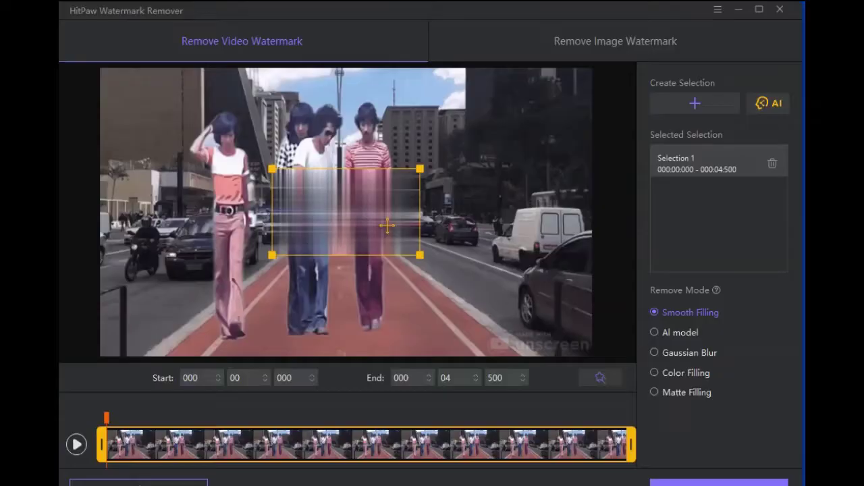
drag(395, 306, 556, 327)
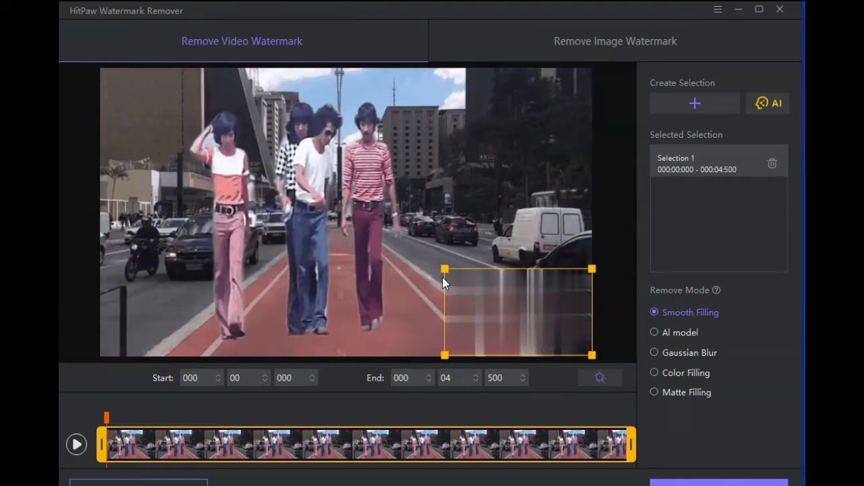
Shrink and tighten the removal area around the lower-right watermark.
drag(442, 273, 474, 290)
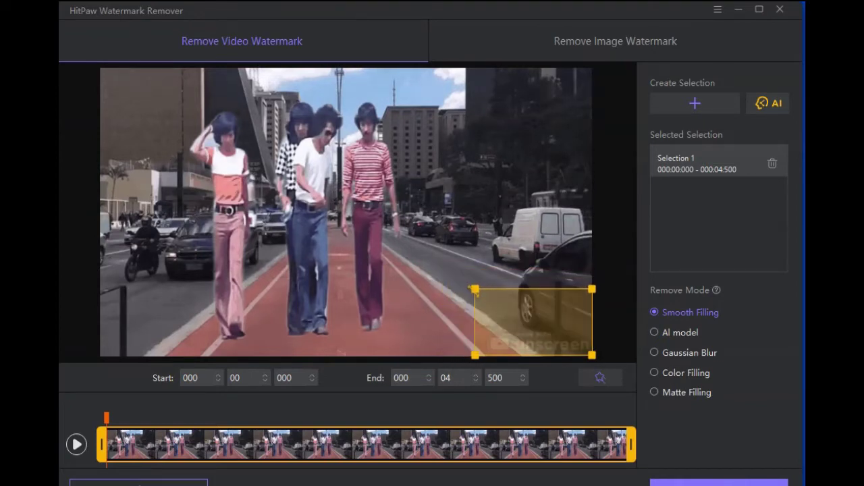
click(541, 304)
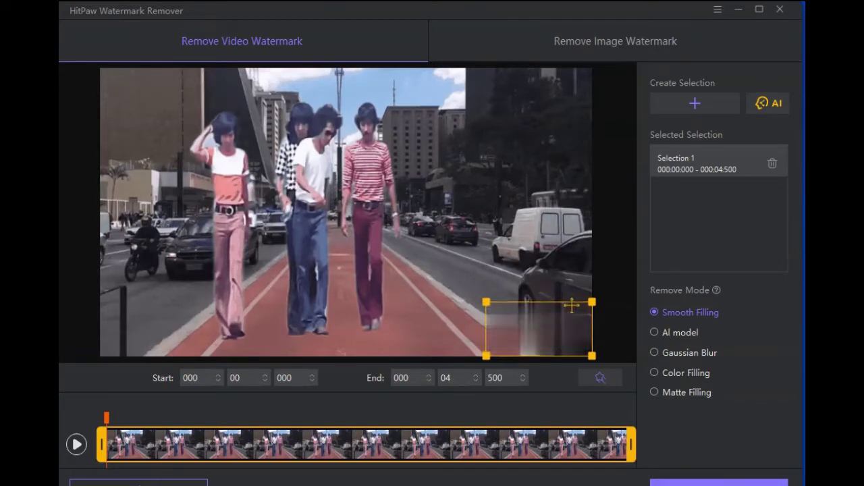
drag(592, 302, 585, 310)
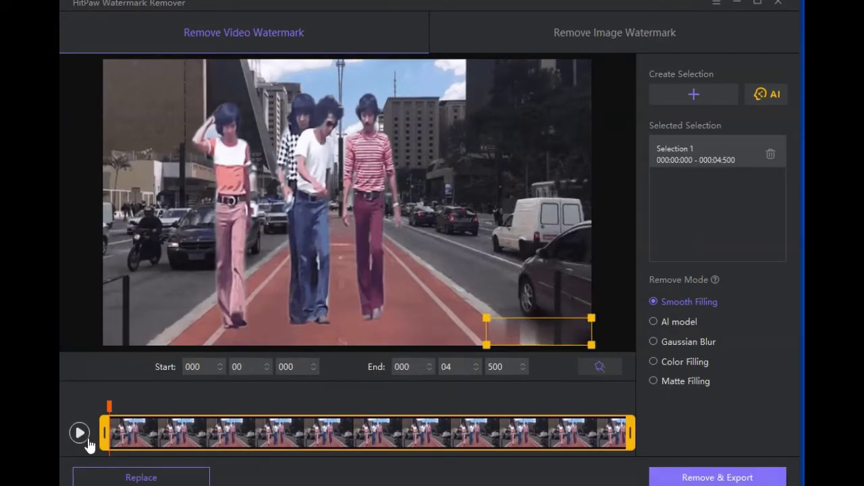
Preview the clip with Smooth Filling applied, replaying it twice before pausing.
click(79, 439)
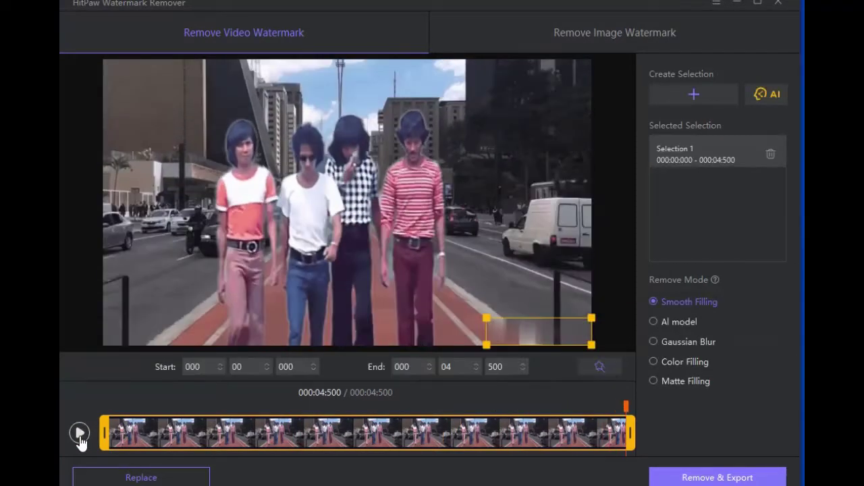
click(79, 433)
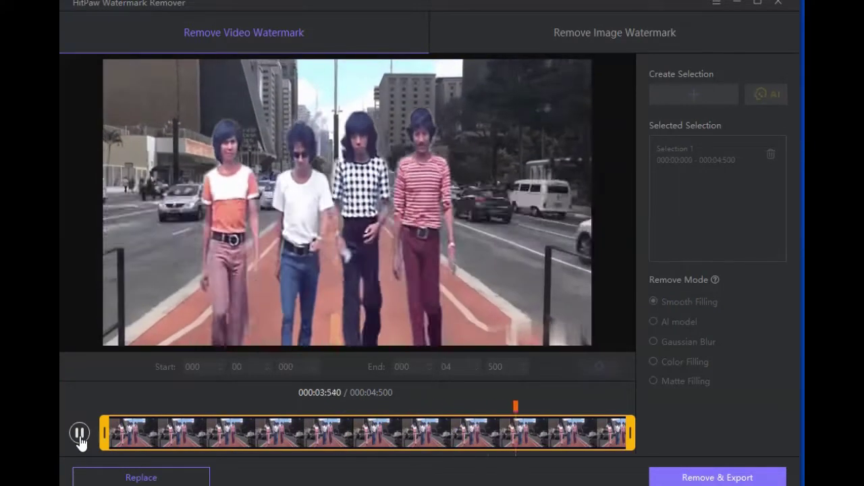
click(80, 433)
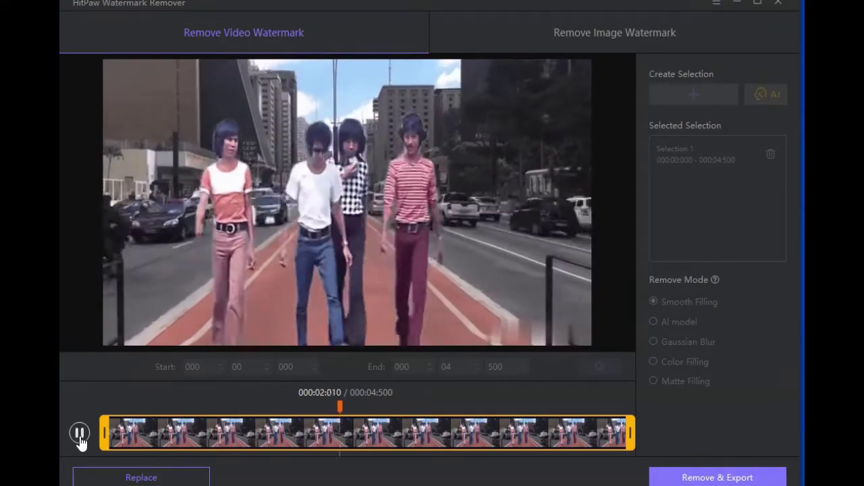
click(80, 437)
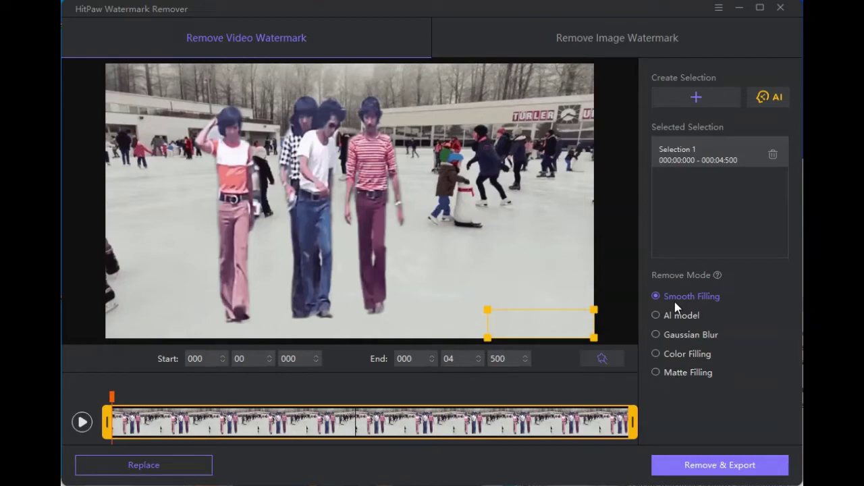
Preview the ice rink clip, export it with Remove & Export, and play the exported file.
click(82, 424)
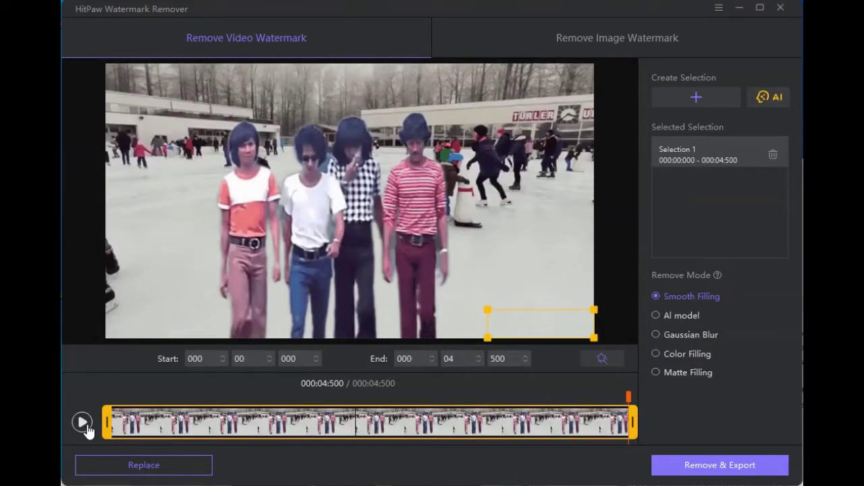
click(680, 467)
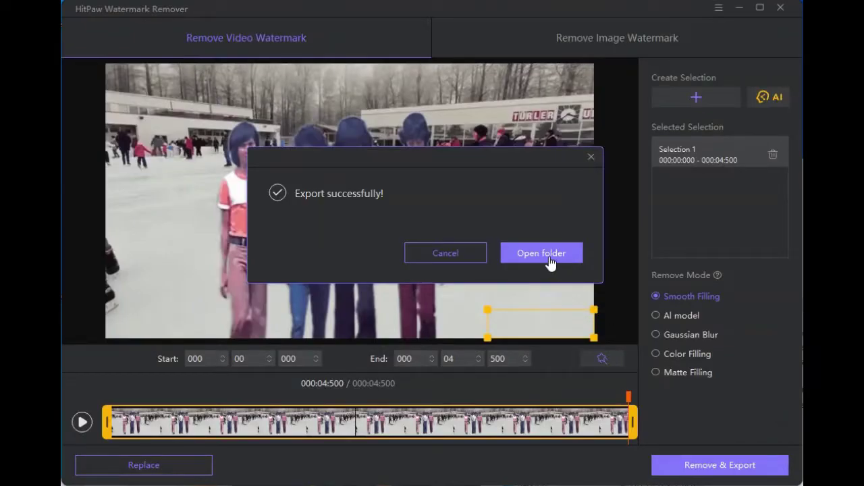
click(549, 258)
click(409, 314)
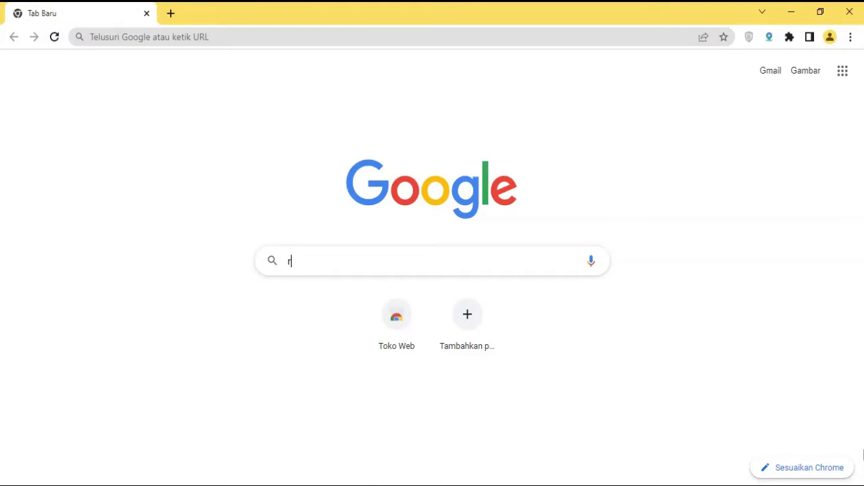
Search Google for 'remove gb' to reach the remove.bg site.
text(em)
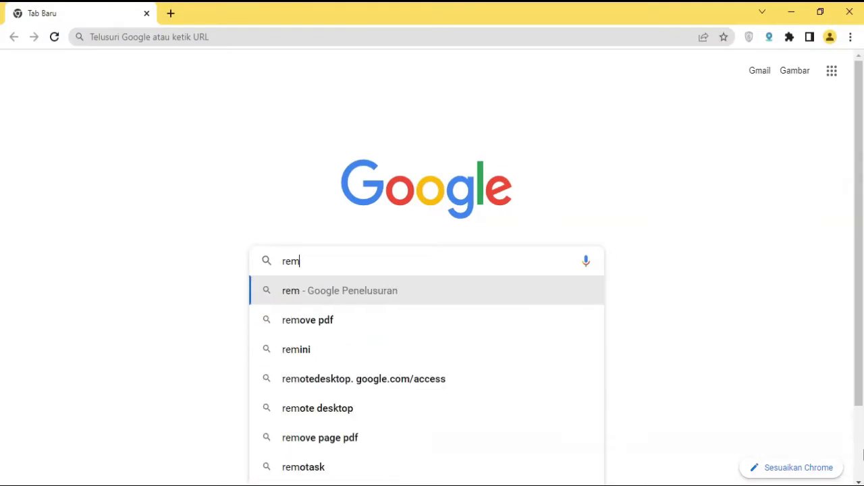
text(ove)
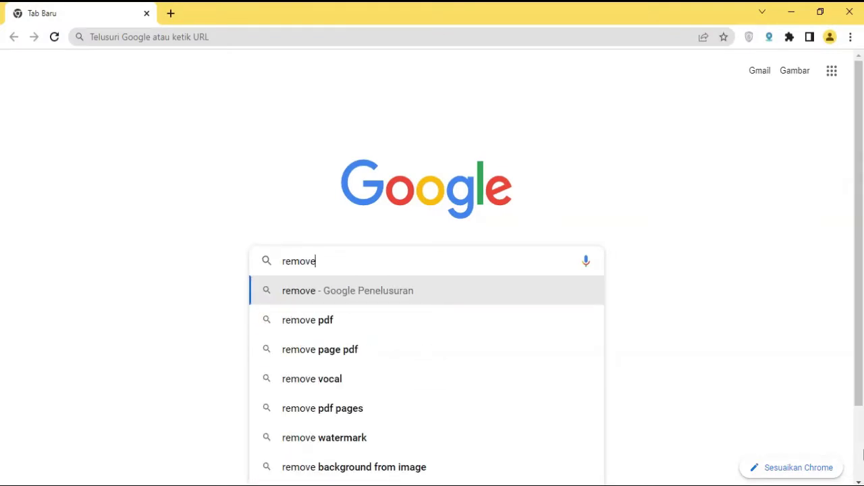
text( gb)
key(Return)
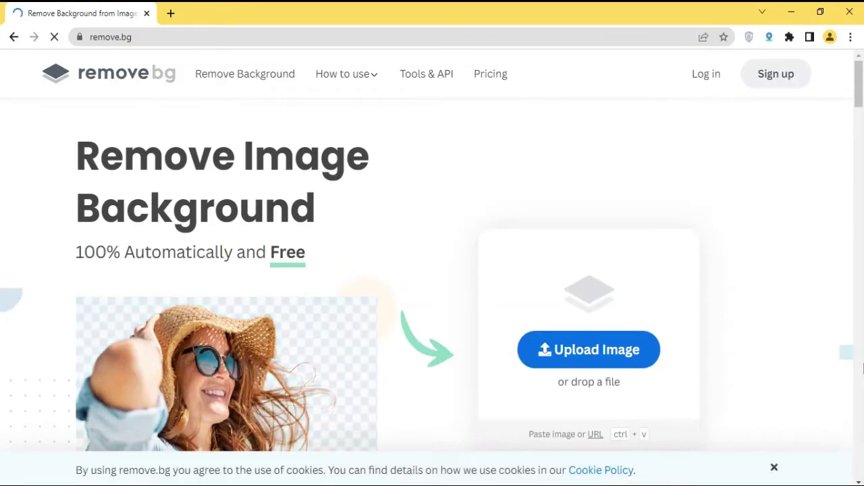
Upload the four-person group photo to remove.bg and send the cut-out to Designify.
scroll(862, 367, down, 2)
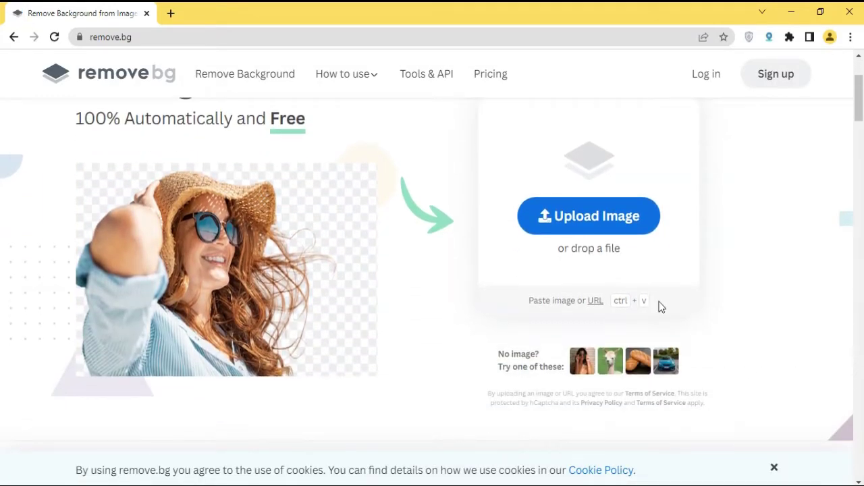
click(614, 216)
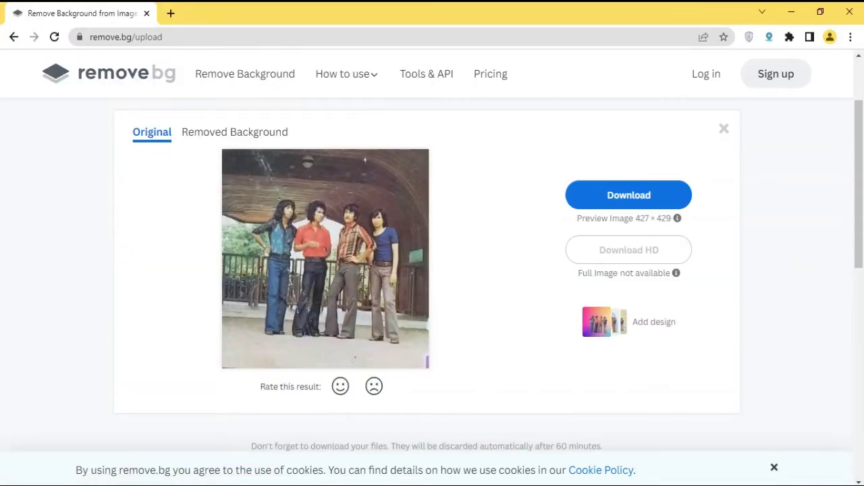
click(228, 133)
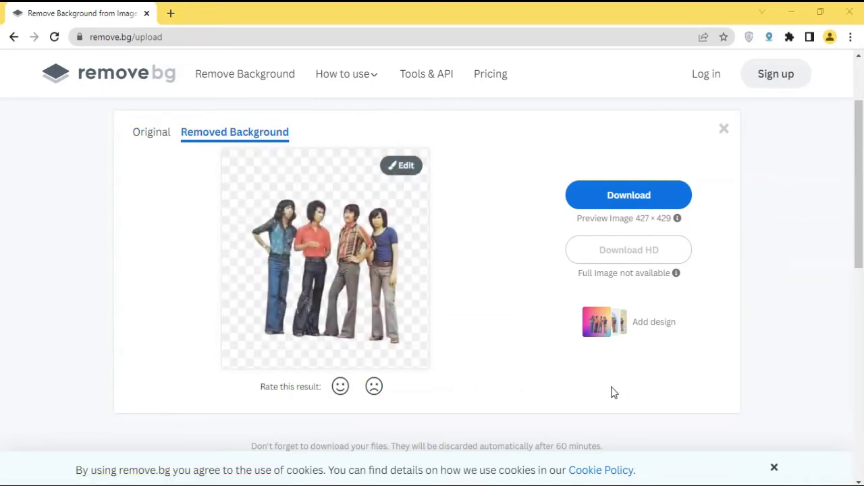
click(598, 325)
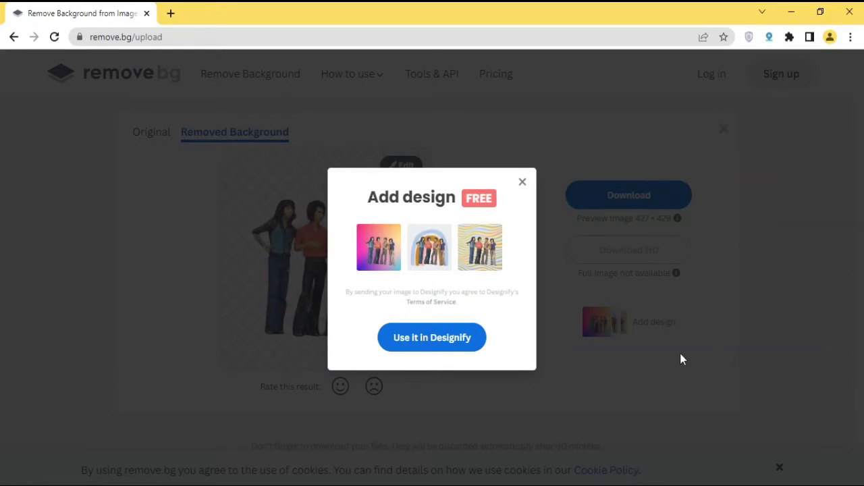
click(453, 343)
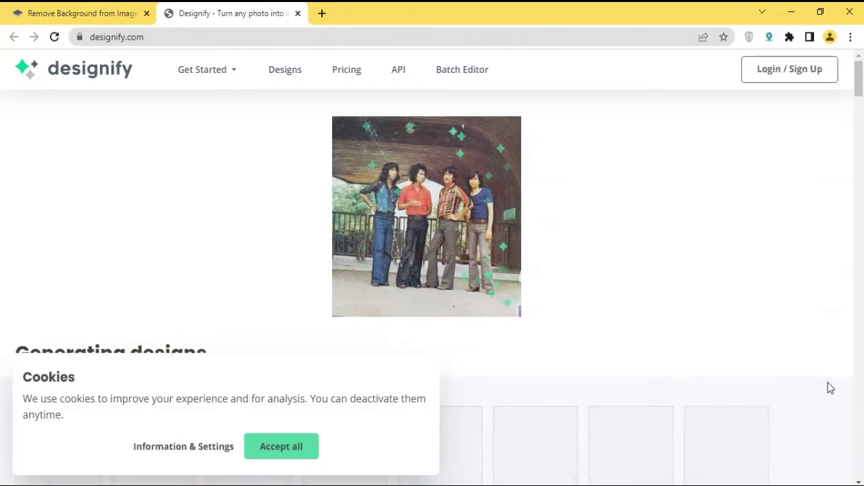
Accept all cookies and scroll through the generated backgrounds, Creative and Marketing designs.
click(286, 449)
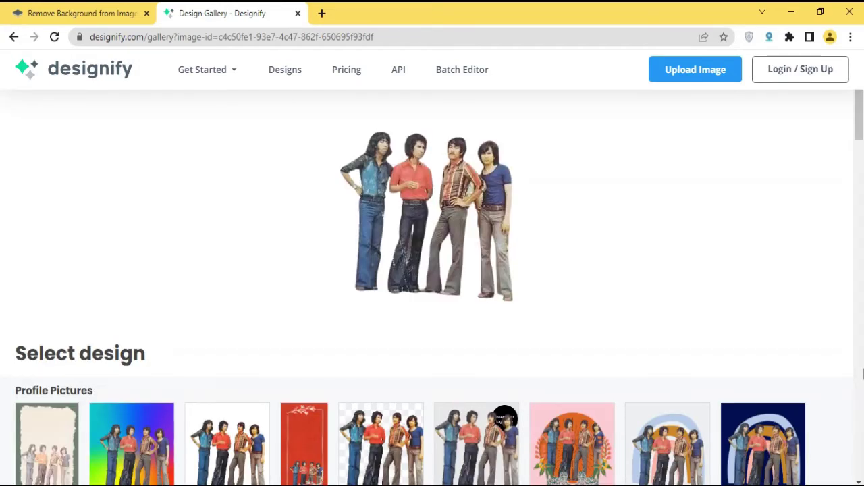
scroll(862, 373, down, 1)
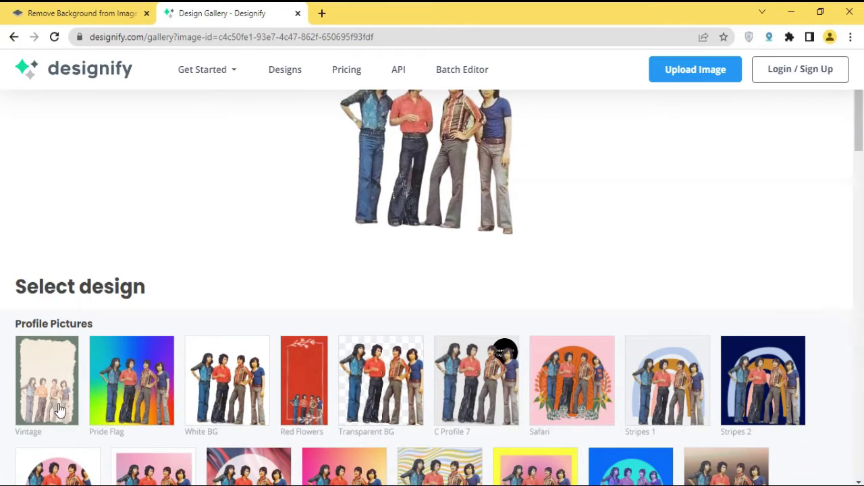
scroll(824, 375, down, 1)
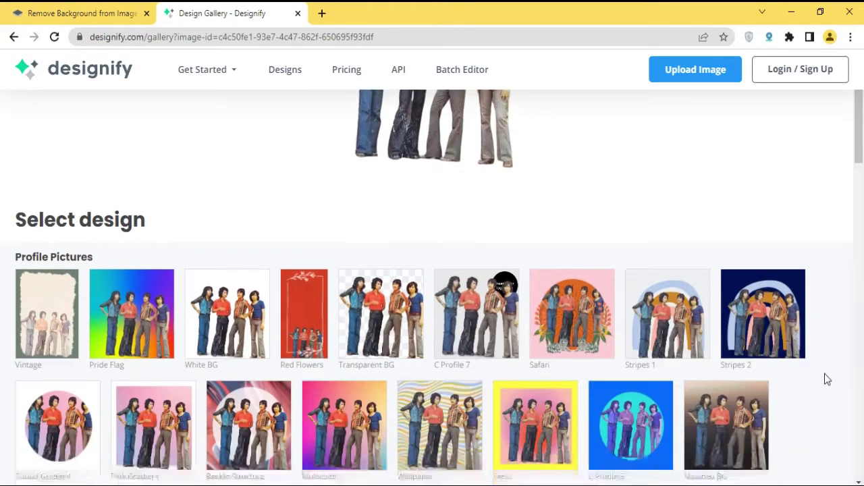
scroll(824, 379, down, 1)
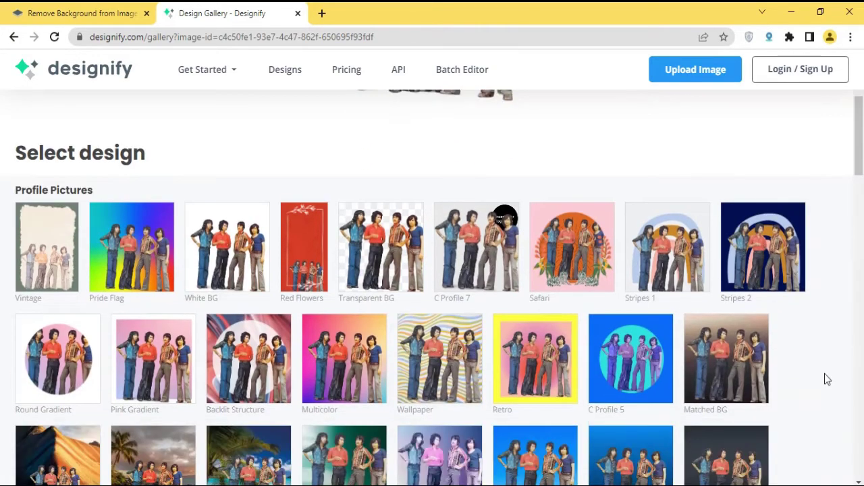
scroll(825, 379, down, 1)
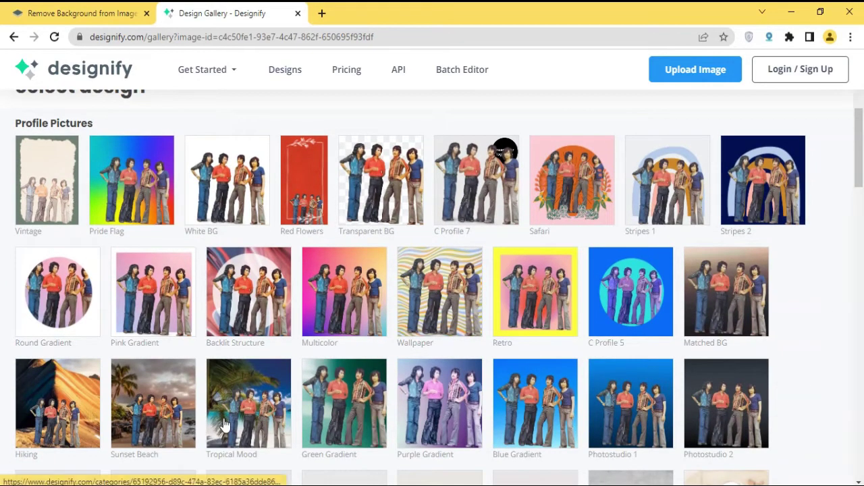
scroll(807, 394, down, 1)
scroll(807, 394, down, 1)
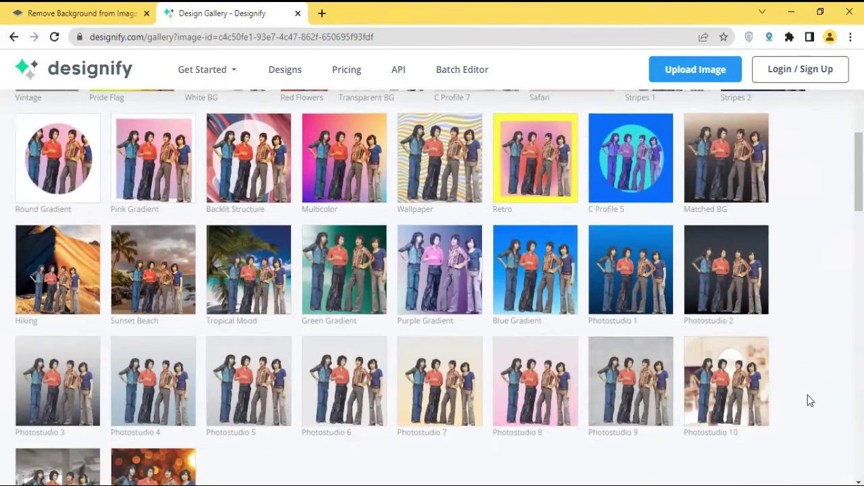
scroll(807, 395, down, 1)
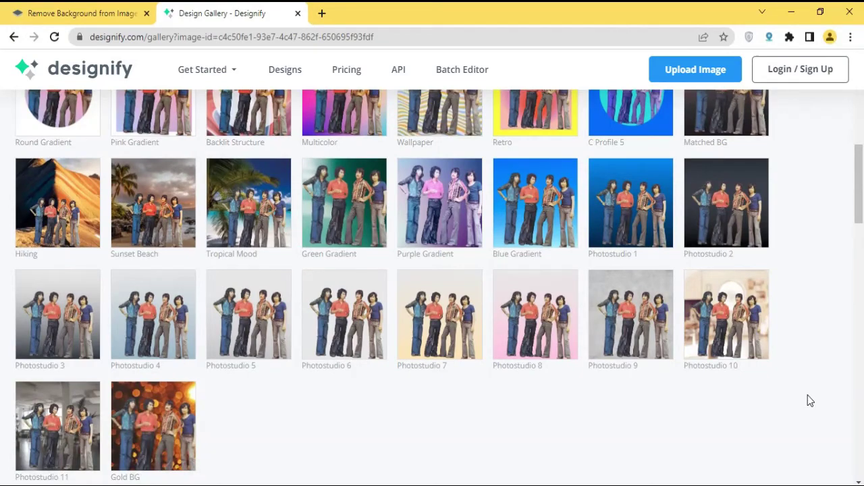
scroll(807, 395, down, 1)
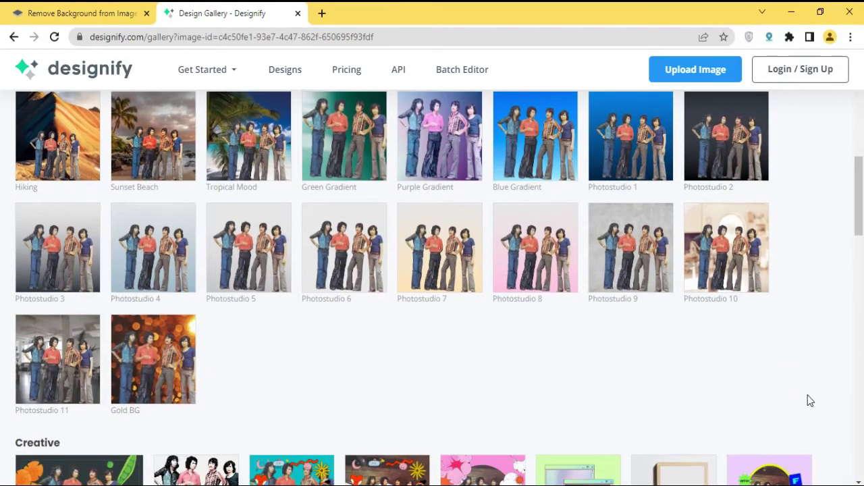
scroll(807, 395, down, 1)
scroll(808, 395, down, 1)
scroll(808, 402, down, 1)
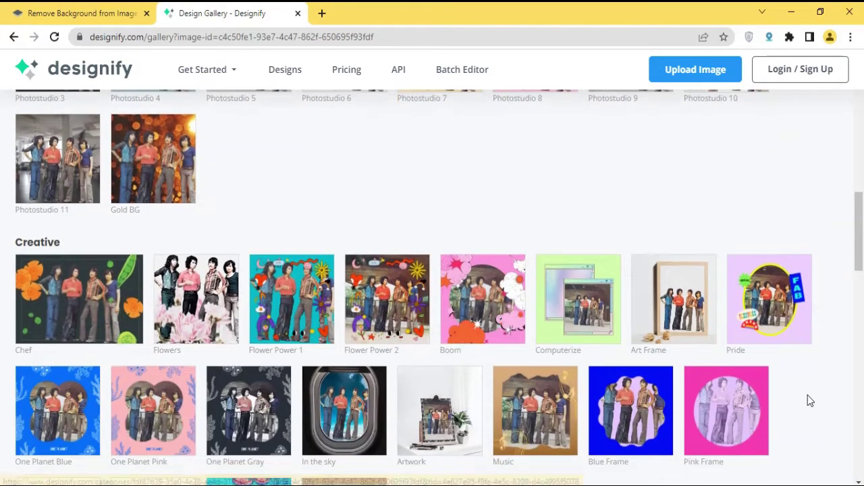
scroll(807, 395, down, 1)
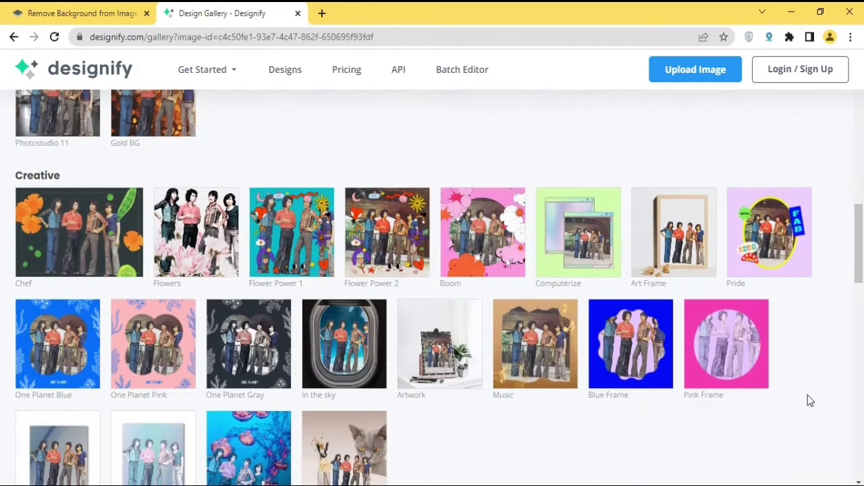
scroll(807, 395, down, 1)
scroll(807, 395, down, 1)
scroll(810, 400, down, 1)
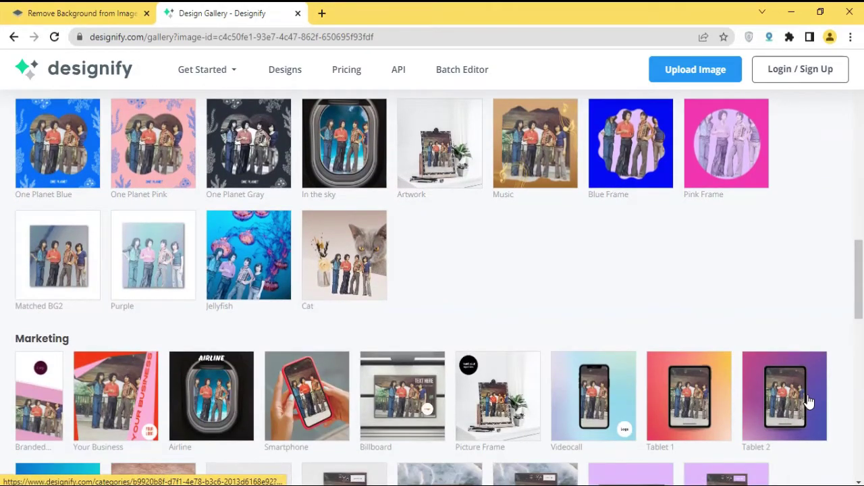
scroll(839, 392, down, 1)
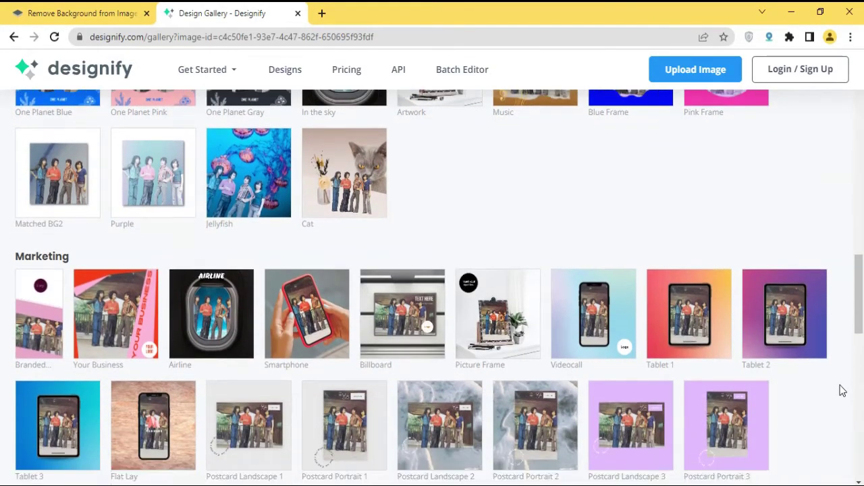
scroll(840, 389, down, 2)
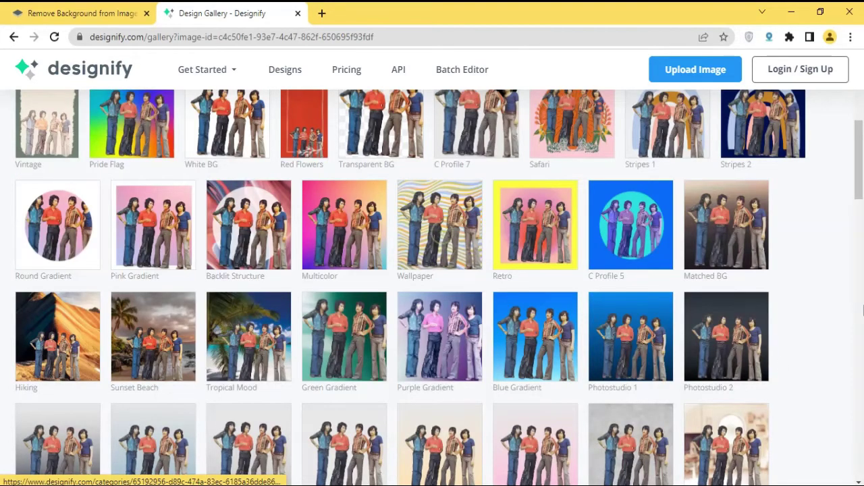
Open the wavy pastel-stripe Wallpaper design and download it as wallpaper-designify.png.
click(439, 230)
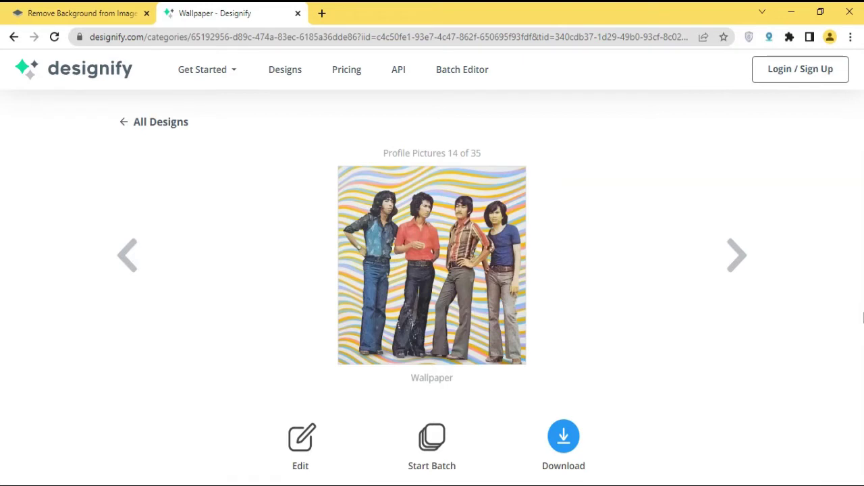
click(564, 447)
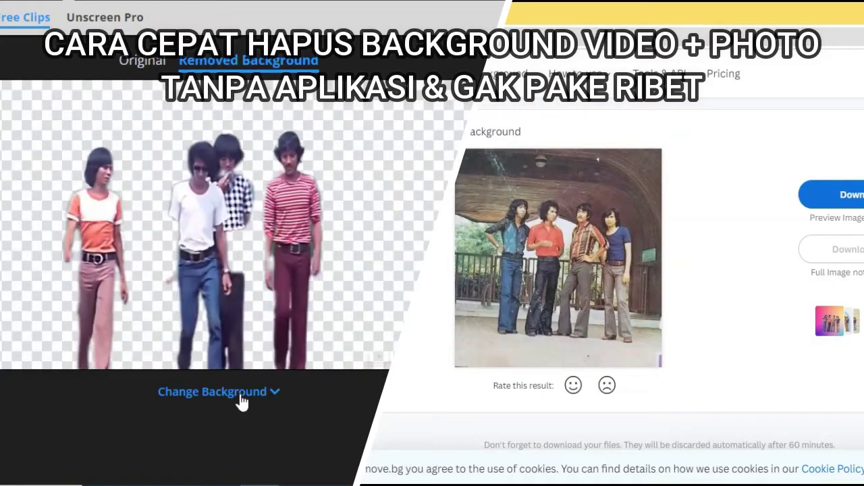
Set the Unscreen clip's background to the Ice video, and send the cut-out photo to Designify.
click(242, 392)
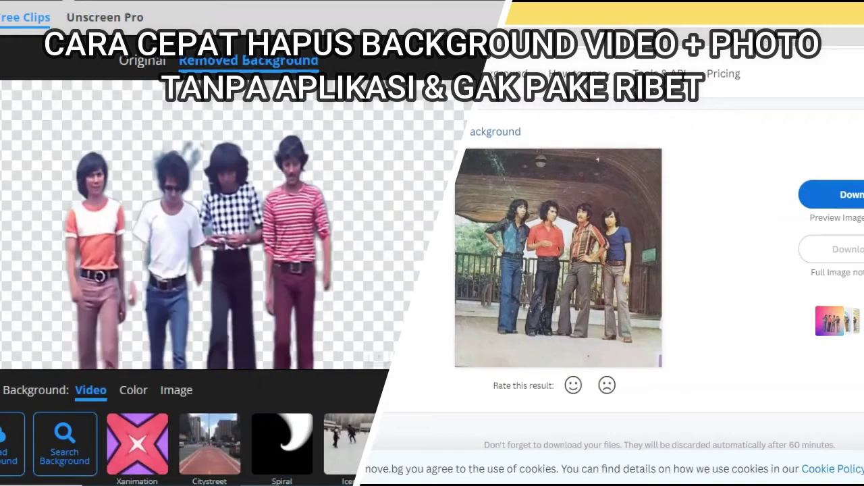
click(843, 341)
click(226, 452)
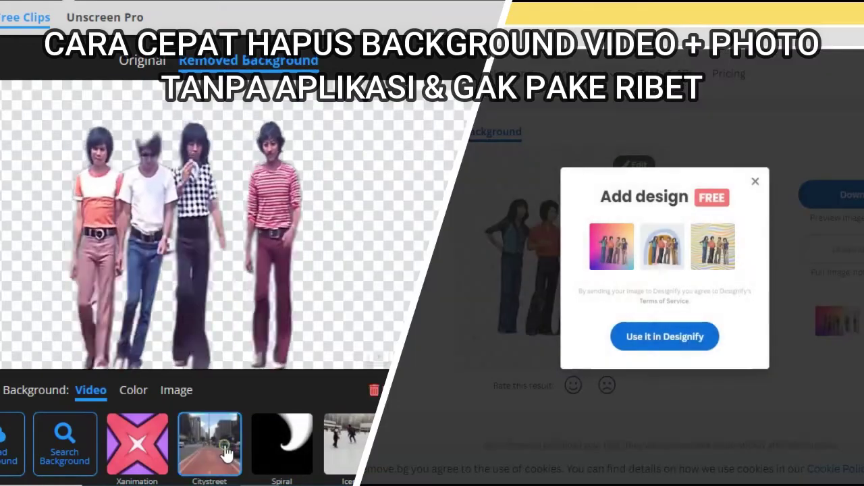
click(686, 337)
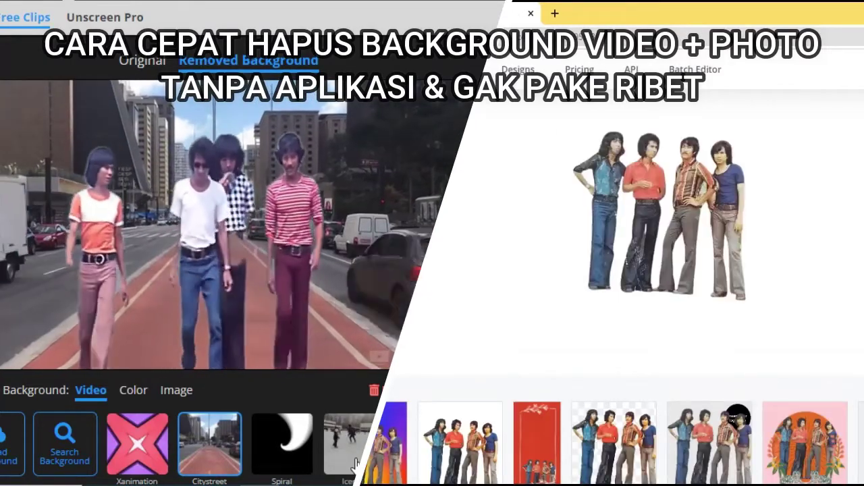
click(355, 465)
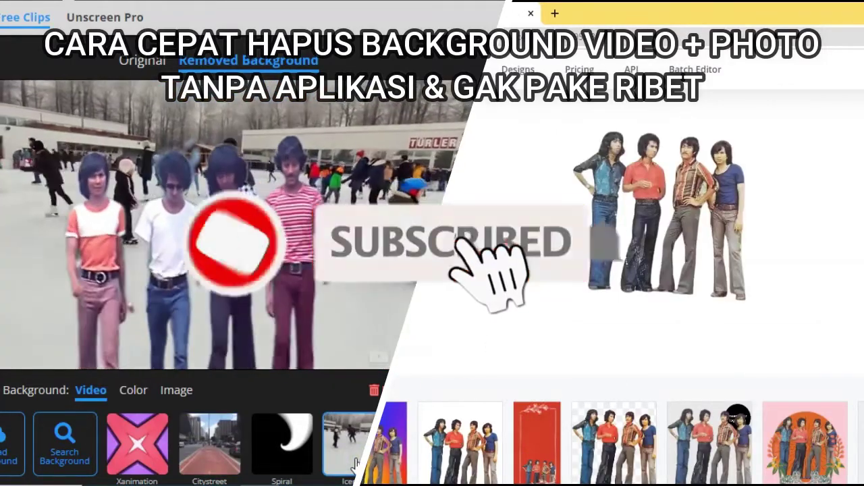
scroll(628, 337, down, 2)
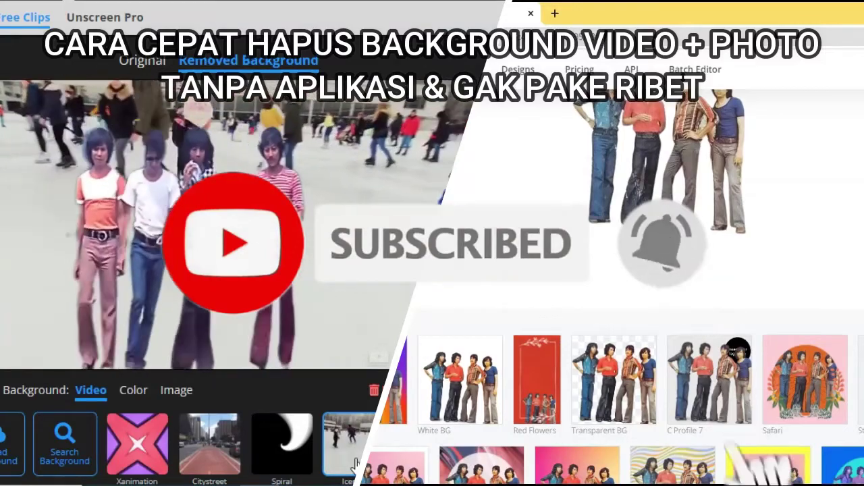